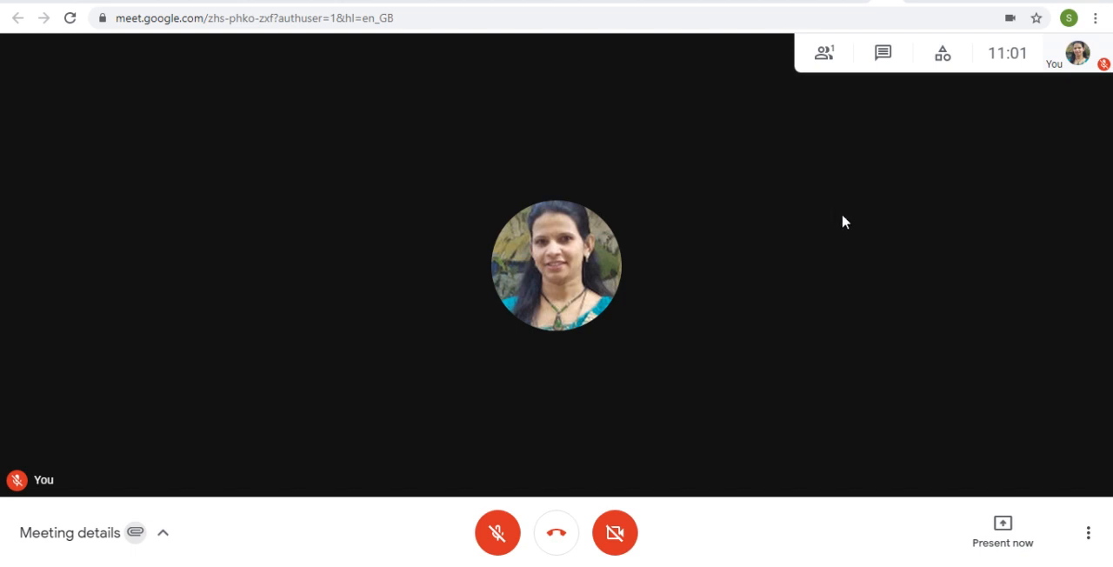
Step: Start a new whiteboard from the meeting's whiteboarding activity
{"action": "left_click", "coordinate": [944, 63]}
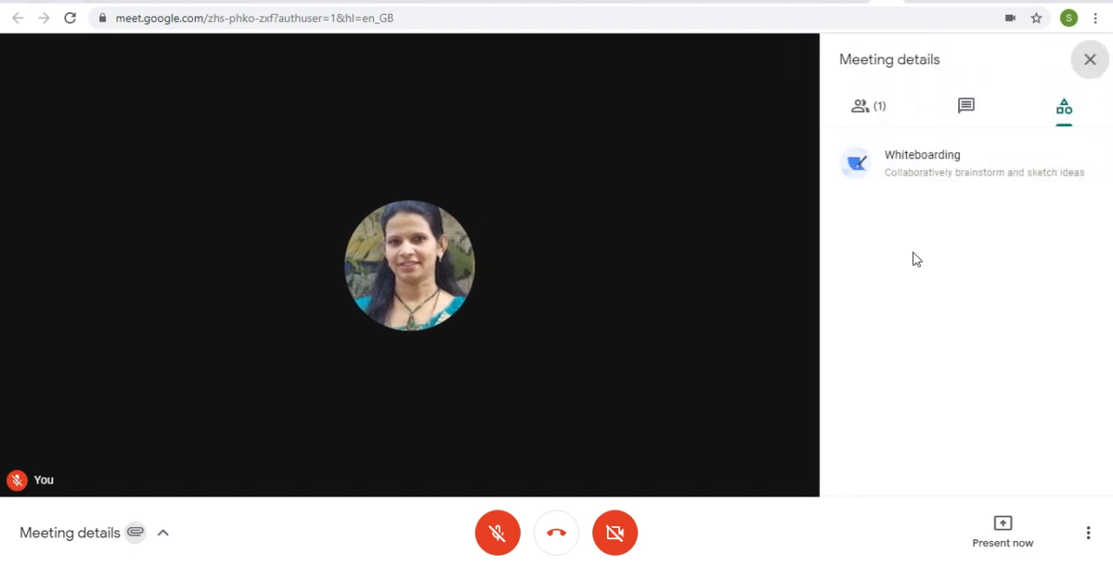
{"action": "left_click", "coordinate": [946, 180]}
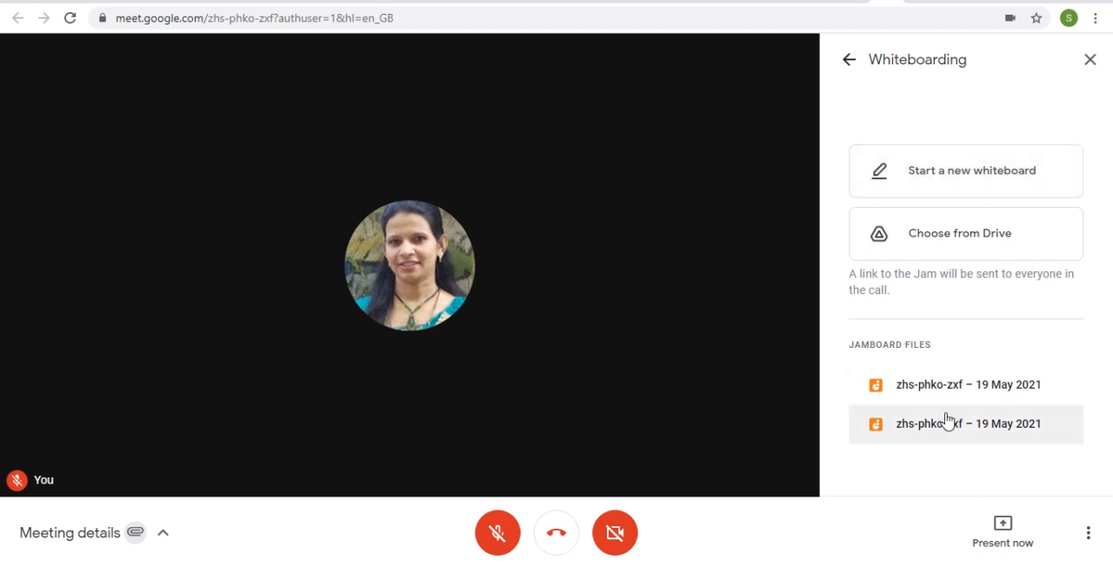
{"action": "left_click", "coordinate": [938, 188]}
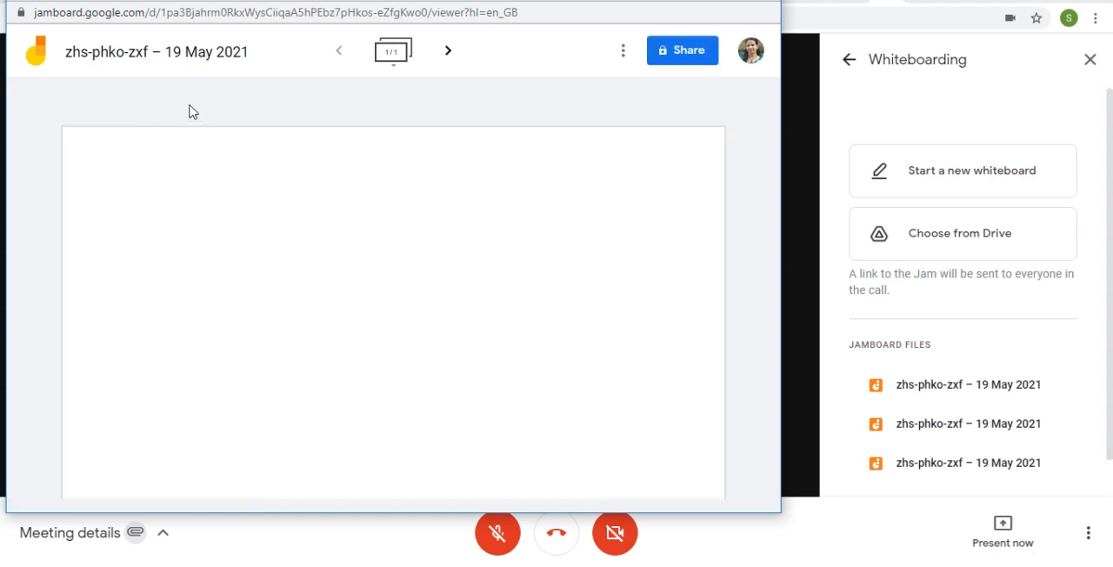
Step: Rename the Jam as "Sample 19 May 2021"
{"action": "left_click", "coordinate": [156, 62]}
{"action": "left_click", "coordinate": [349, 276]}
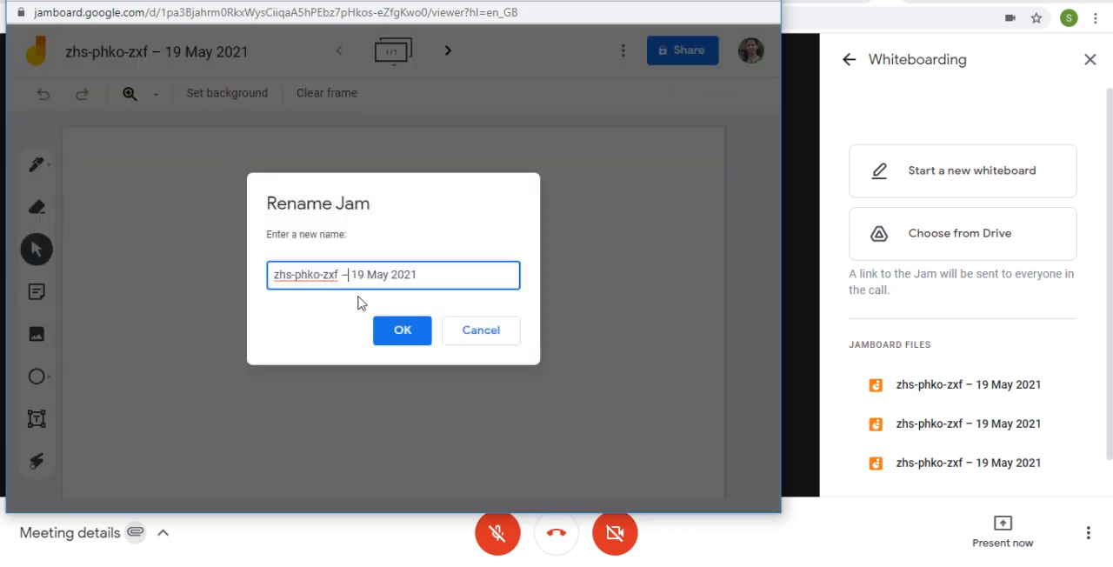
{"action": "key", "text": "BackSpace"}
{"action": "key", "text": "BackSpace"}
{"action": "key", "text": "BackSpace"}
{"action": "key", "text": "BackSpace"}
{"action": "key", "text": "BackSpace"}
{"action": "key", "text": "BackSpace"}
{"action": "key", "text": "BackSpace"}
{"action": "key", "text": "BackSpace"}
{"action": "key", "text": "BackSpace"}
{"action": "key", "text": "BackSpace"}
{"action": "key", "text": "BackSpace"}
{"action": "key", "text": "BackSpace"}
{"action": "key", "text": "BackSpace"}
{"action": "key", "text": "BackSpace"}
{"action": "key", "text": "BackSpace"}
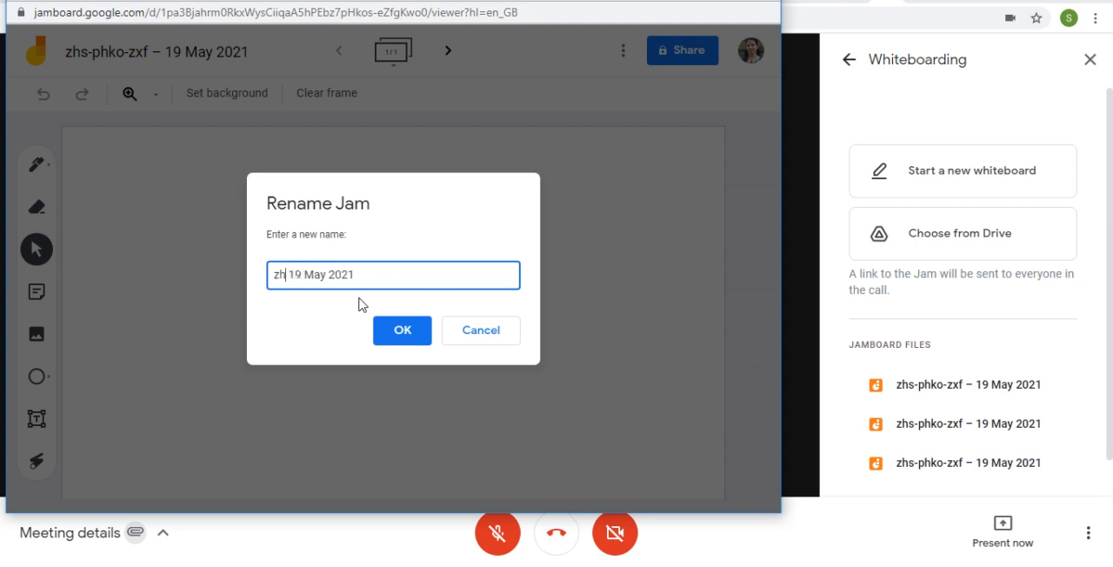
{"action": "type", "text": "Sample"}
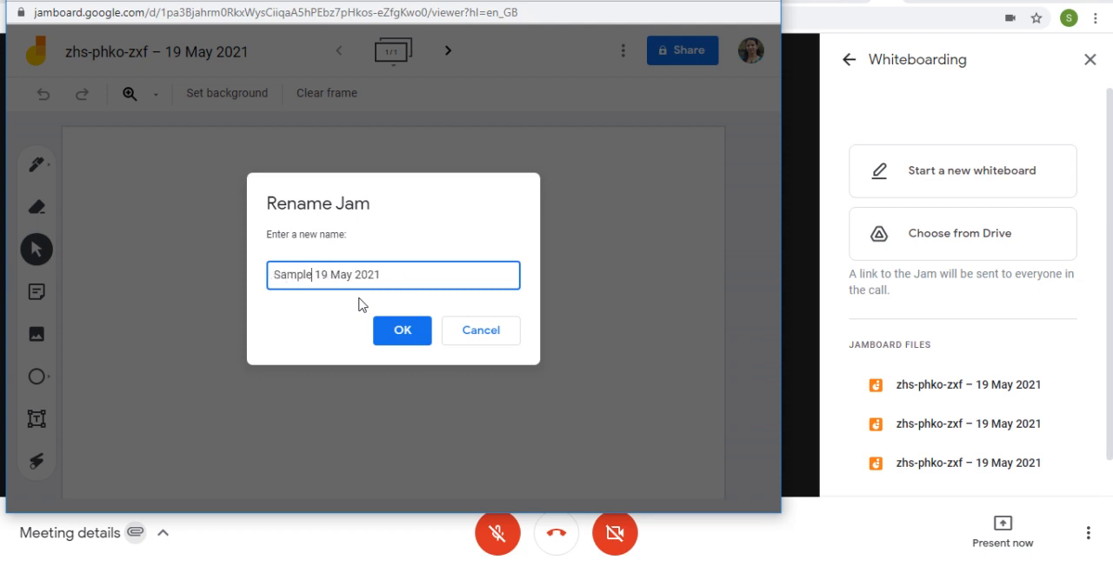
{"action": "left_click", "coordinate": [409, 335]}
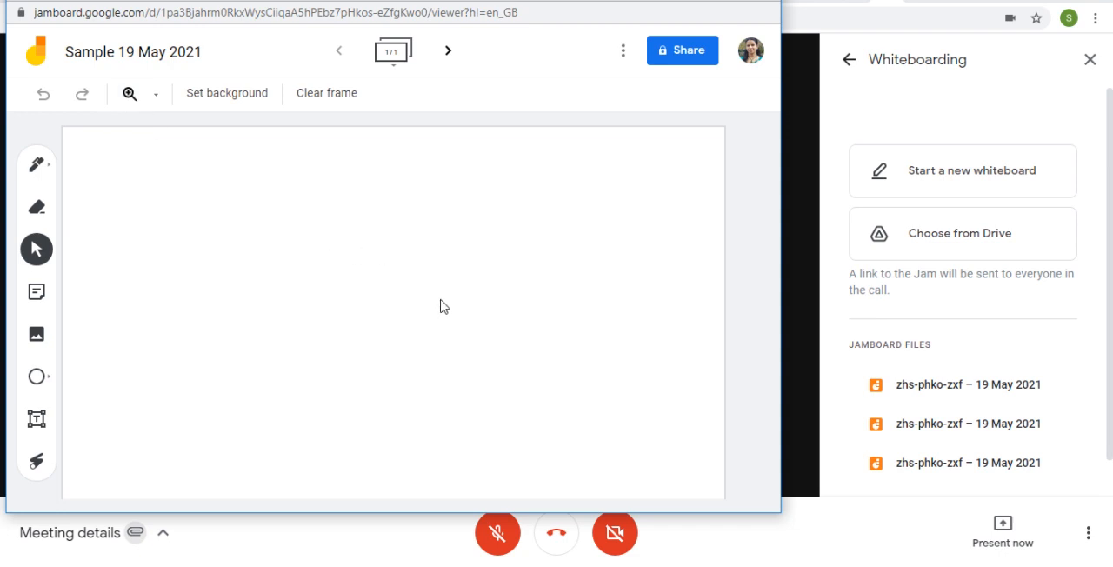
Step: Try the grid and ruled-line backgrounds on the frame and return it to the default blank background
{"action": "left_click", "coordinate": [223, 104]}
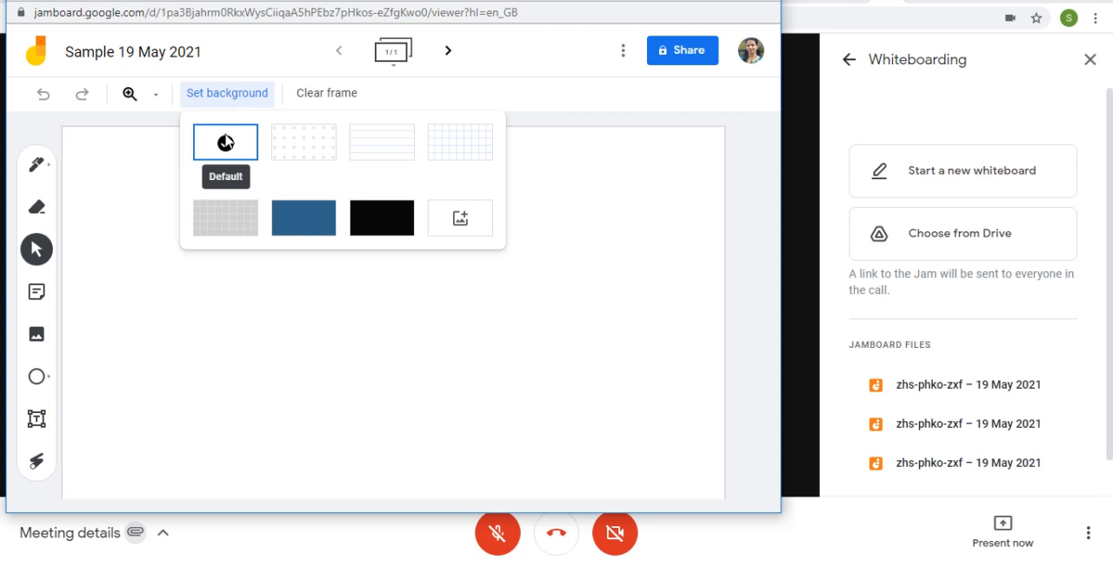
{"action": "left_click", "coordinate": [468, 152]}
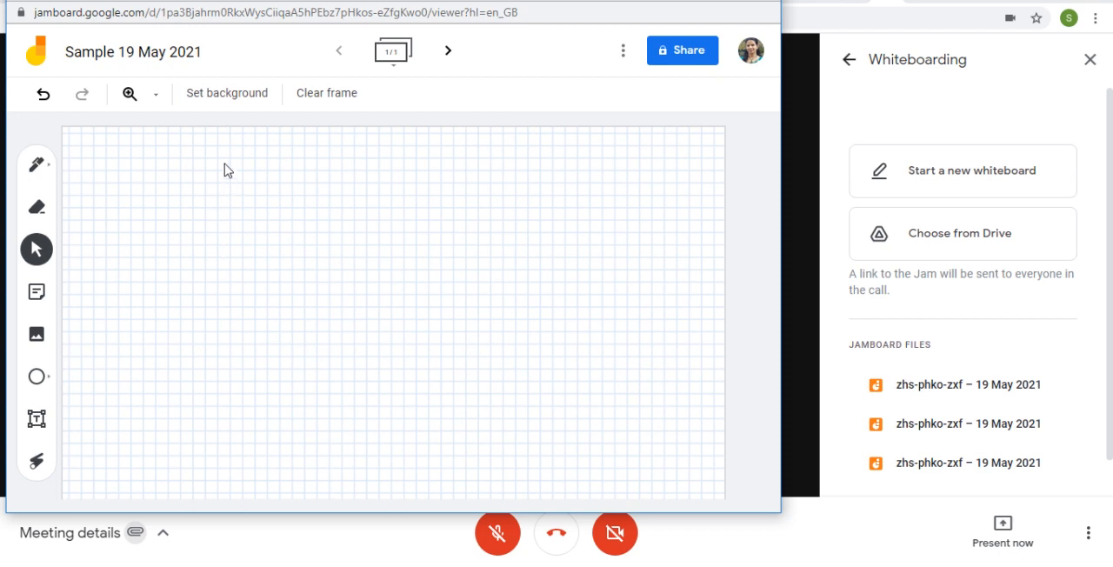
{"action": "left_click", "coordinate": [233, 99]}
{"action": "left_click", "coordinate": [384, 151]}
{"action": "left_click", "coordinate": [241, 100]}
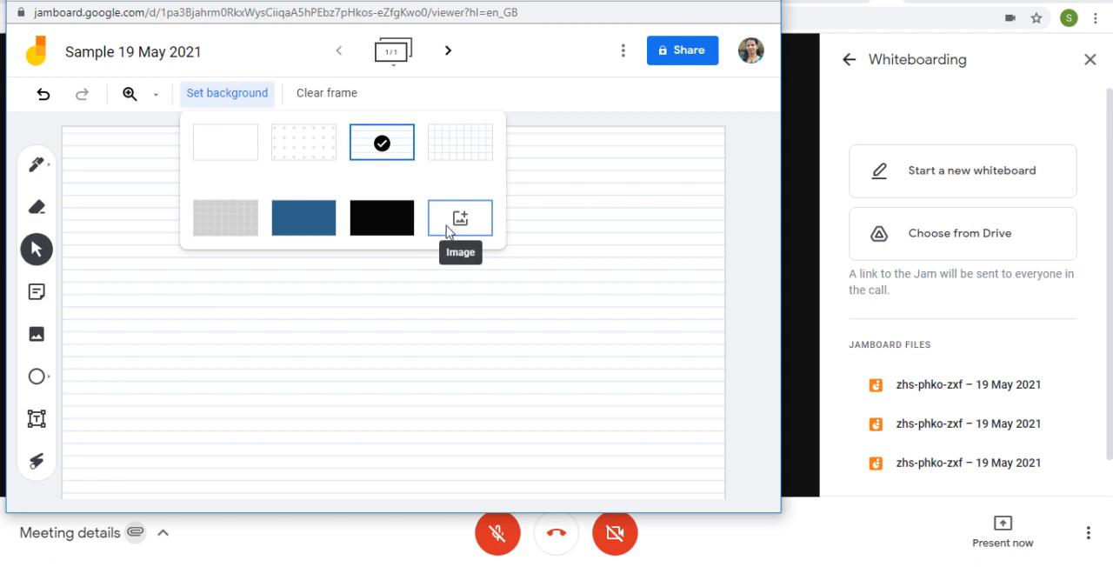
{"action": "left_click", "coordinate": [240, 153]}
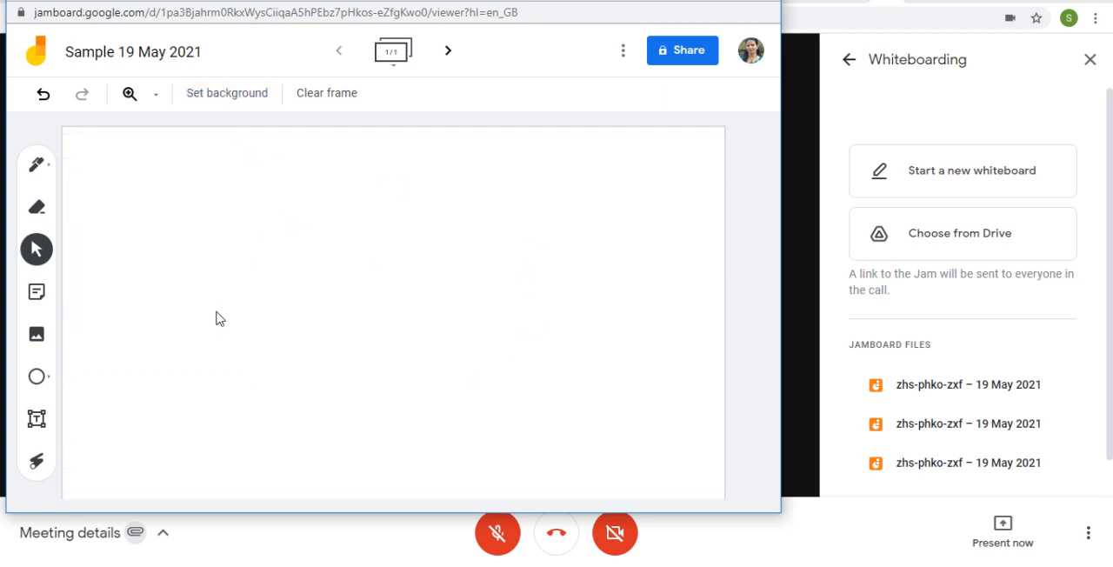
Step: Sketch a rectangular block with the black Marker, with an arrow entering its left side and a bent arrow leaving its right side
{"action": "left_click", "coordinate": [50, 172]}
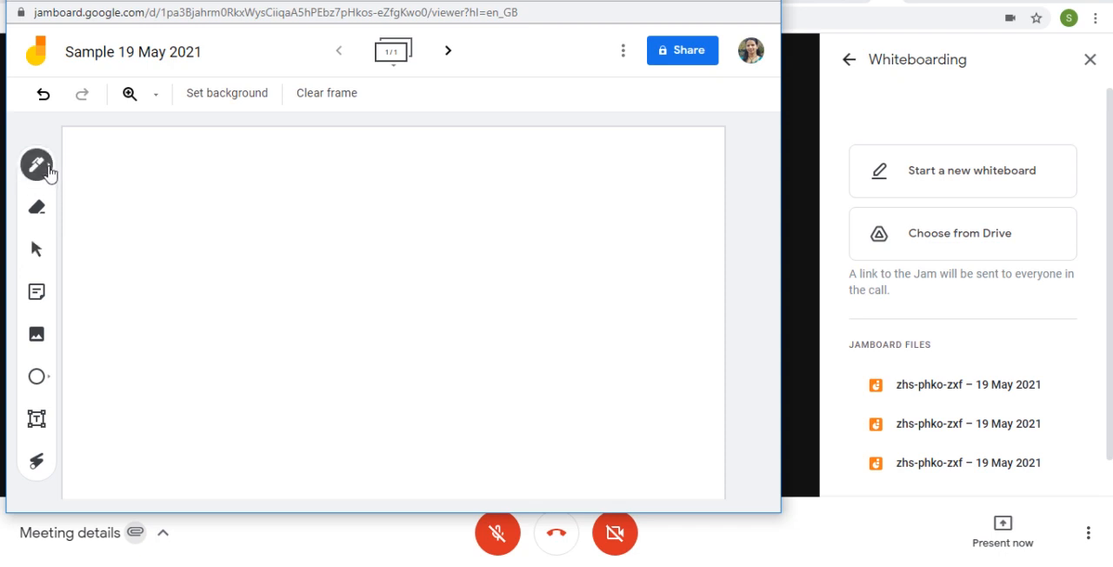
{"action": "left_click", "coordinate": [49, 173]}
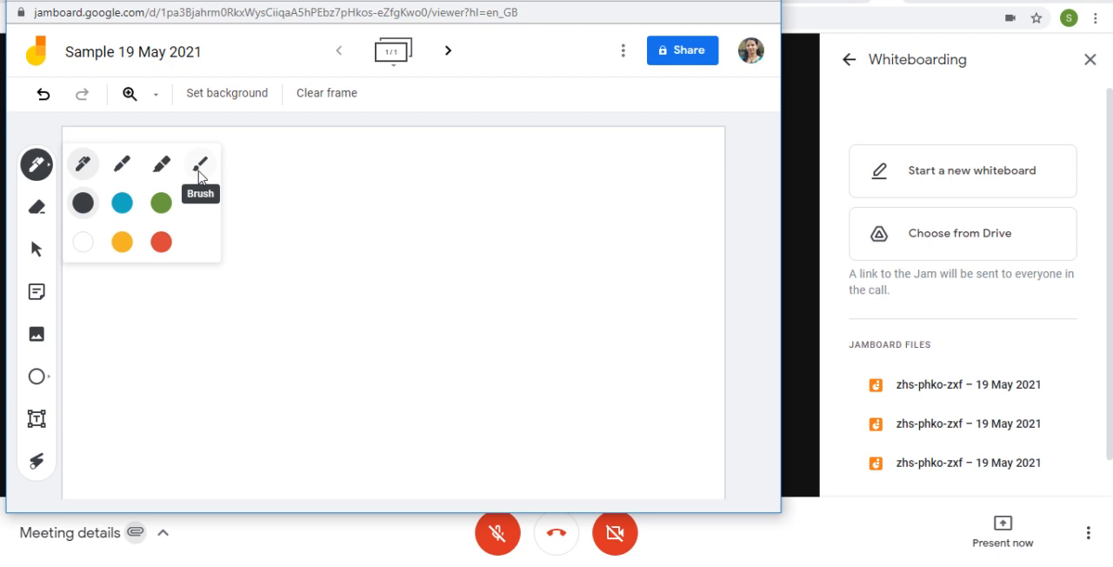
{"action": "left_click", "coordinate": [123, 170]}
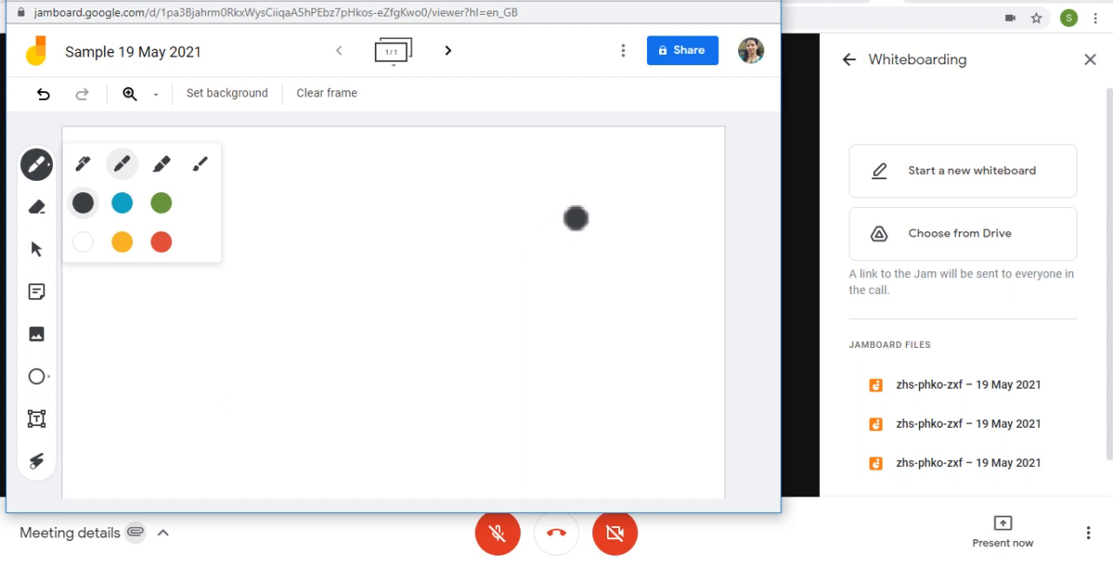
{"action": "left_click_drag", "start_coordinate": [500, 244], "coordinate": [500, 287]}
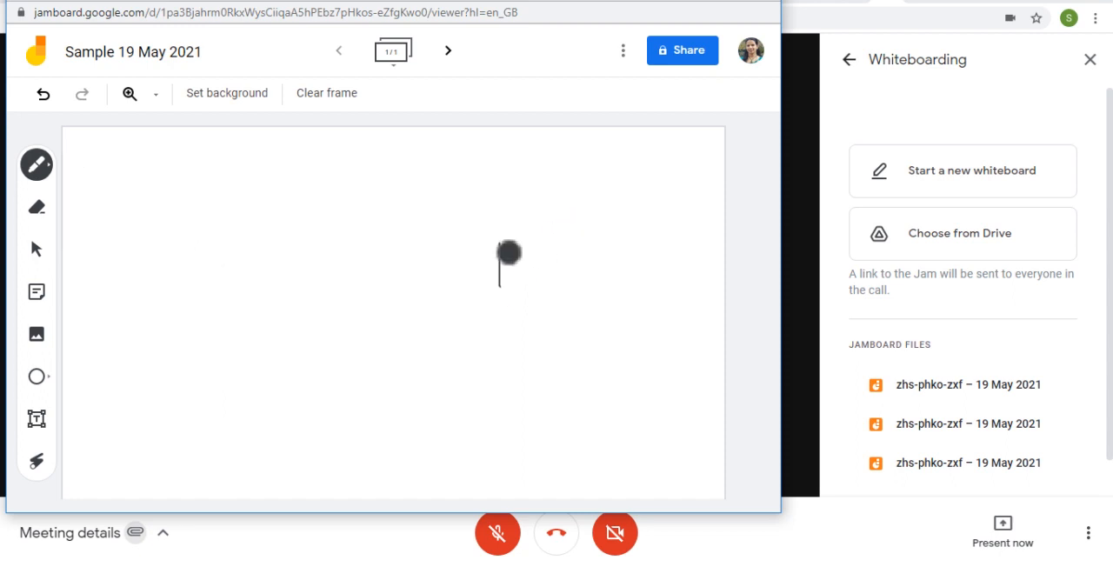
{"action": "mouse_move", "coordinate": [549, 249]}
{"action": "left_mouse_down"}
{"action": "mouse_move", "coordinate": [621, 241]}
{"action": "mouse_move", "coordinate": [631, 301]}
{"action": "mouse_move", "coordinate": [509, 302]}
{"action": "mouse_move", "coordinate": [504, 288]}
{"action": "left_mouse_up"}
{"action": "mouse_move", "coordinate": [410, 266]}
{"action": "left_mouse_down"}
{"action": "mouse_move", "coordinate": [503, 271]}
{"action": "mouse_move", "coordinate": [484, 294]}
{"action": "left_mouse_up"}
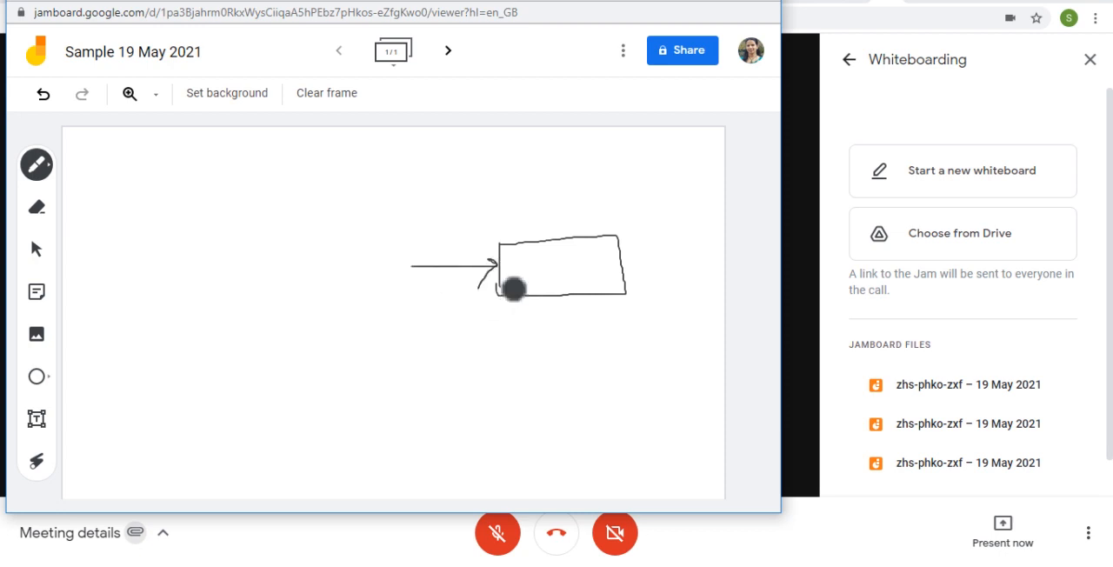
{"action": "mouse_move", "coordinate": [624, 265]}
{"action": "left_mouse_down"}
{"action": "mouse_move", "coordinate": [682, 258]}
{"action": "mouse_move", "coordinate": [684, 292]}
{"action": "mouse_move", "coordinate": [693, 280]}
{"action": "left_mouse_up"}
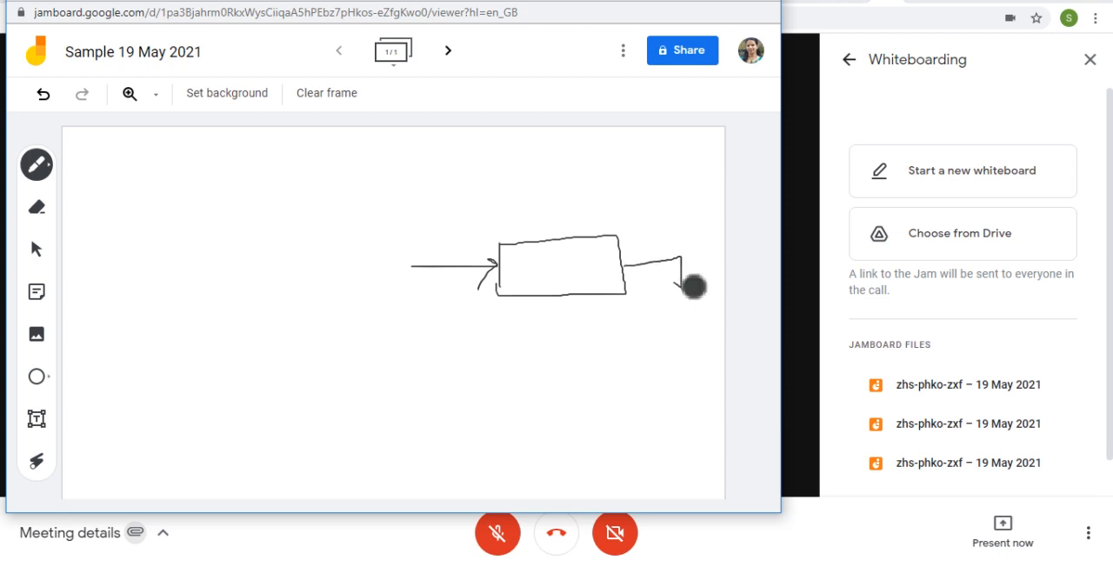
Step: Draw a green Highlighter line just above the sketched block
{"action": "left_click", "coordinate": [51, 168]}
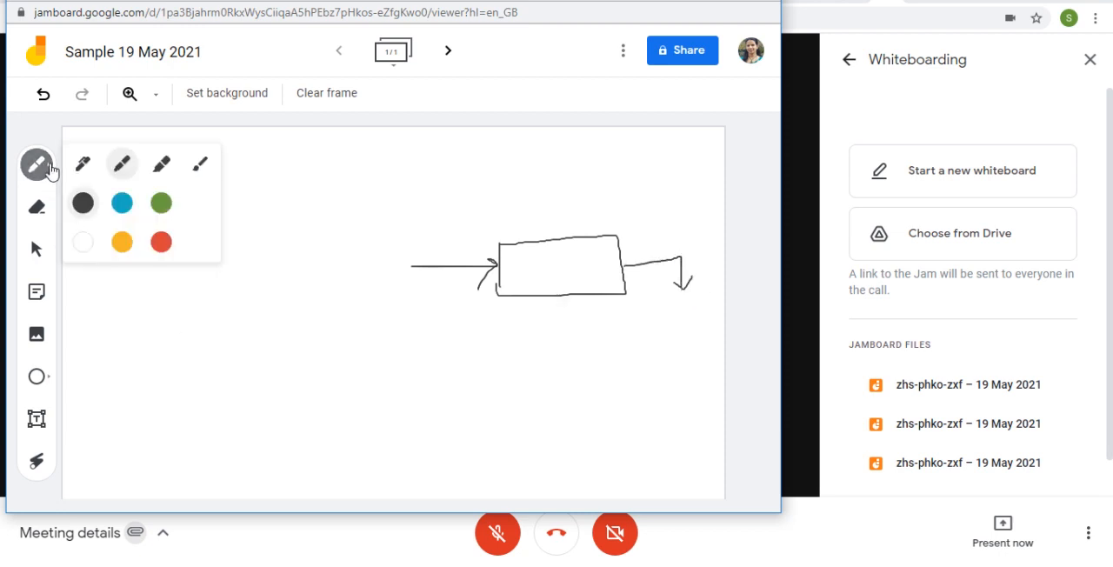
{"action": "left_click", "coordinate": [160, 171]}
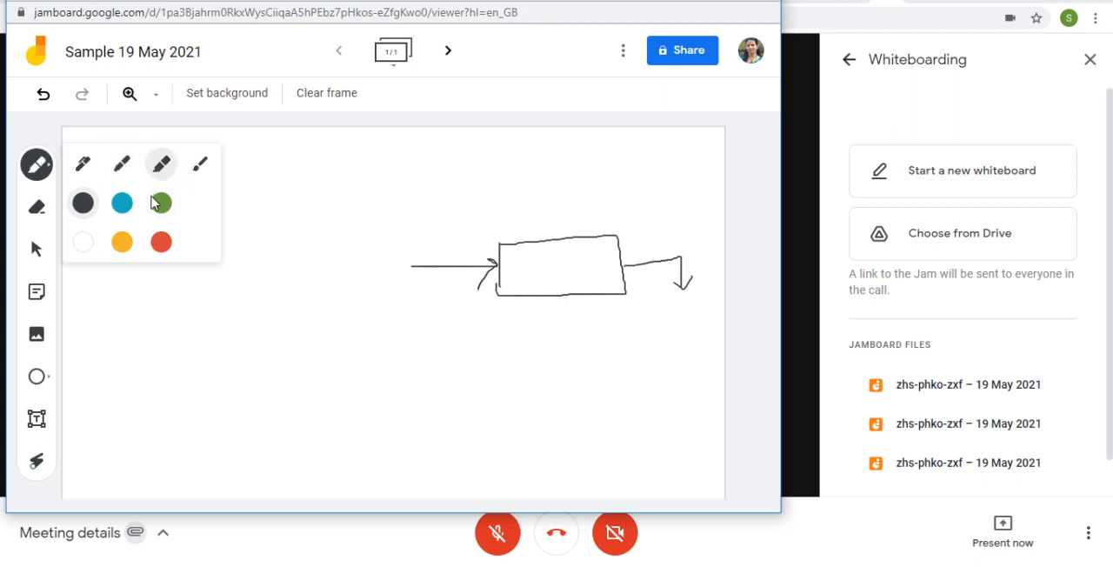
{"action": "left_click", "coordinate": [161, 203]}
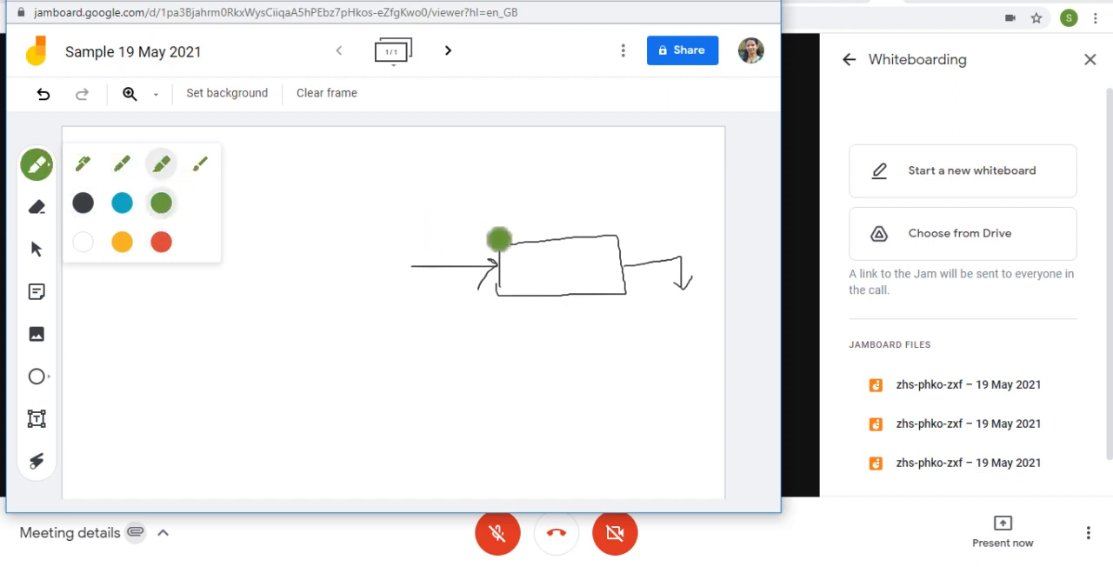
{"action": "left_click_drag", "start_coordinate": [499, 228], "coordinate": [634, 226]}
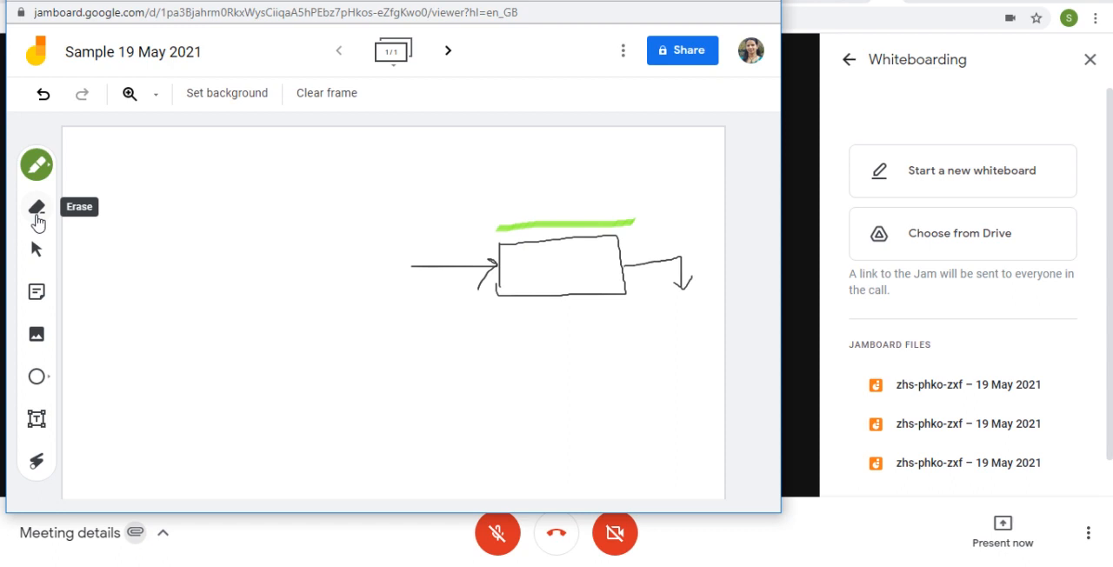
Step: Erase the bent arrow leaving the block's right side and return to the Select tool
{"action": "left_click", "coordinate": [37, 223]}
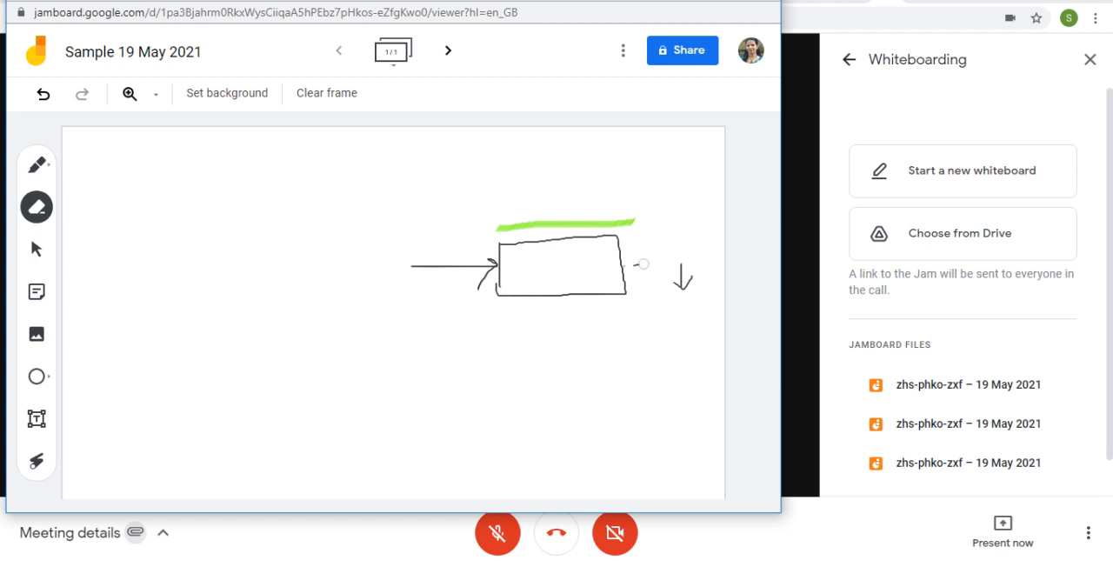
{"action": "left_click_drag", "start_coordinate": [689, 266], "coordinate": [683, 293]}
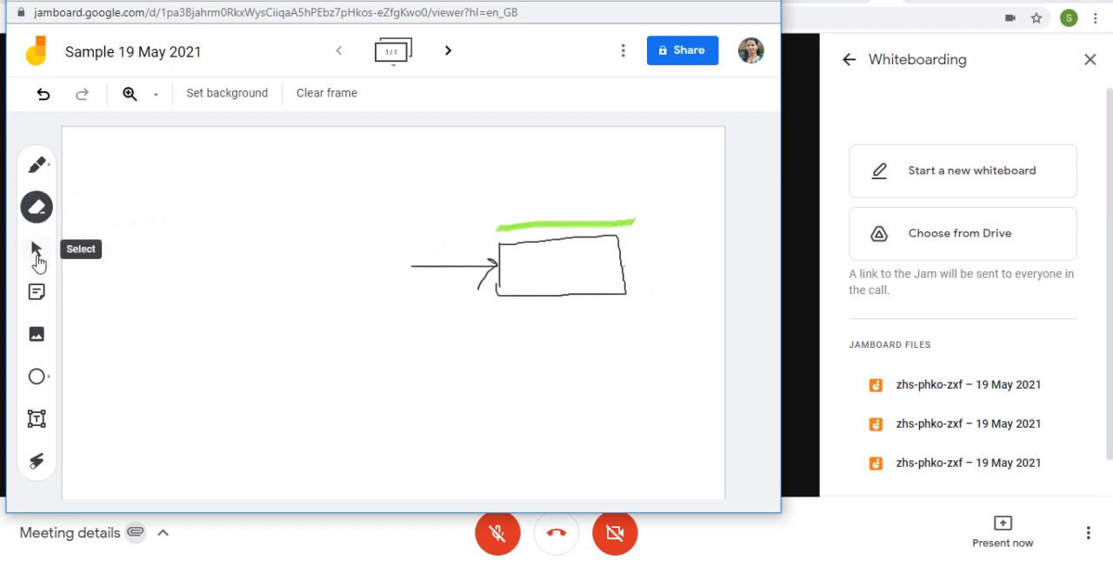
{"action": "left_click", "coordinate": [36, 252]}
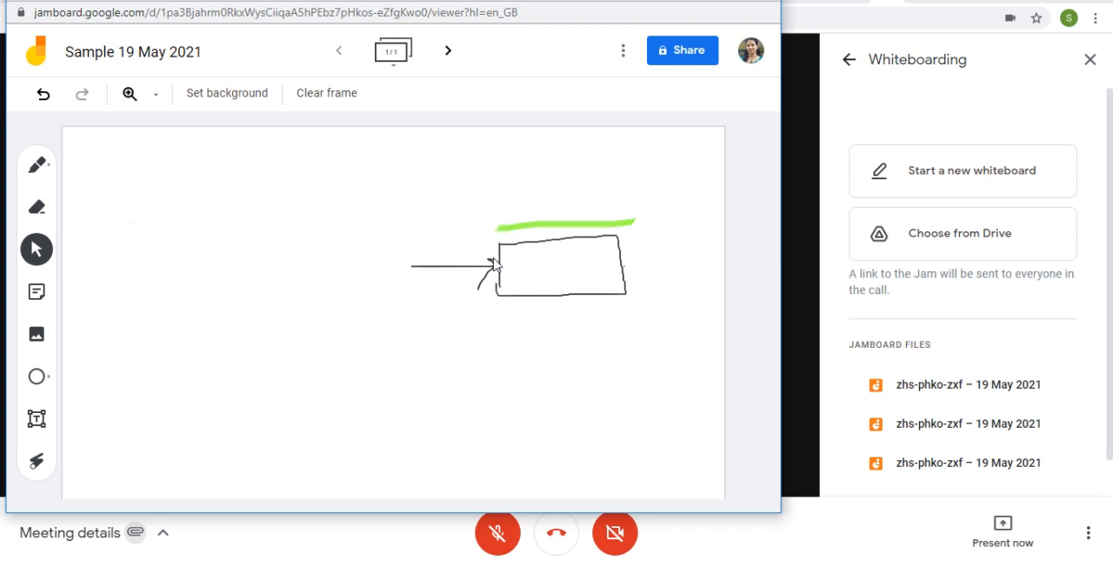
Step: Add one blue sticky note reading "Fig1 of Module 1" to the frame
{"action": "left_click", "coordinate": [37, 296]}
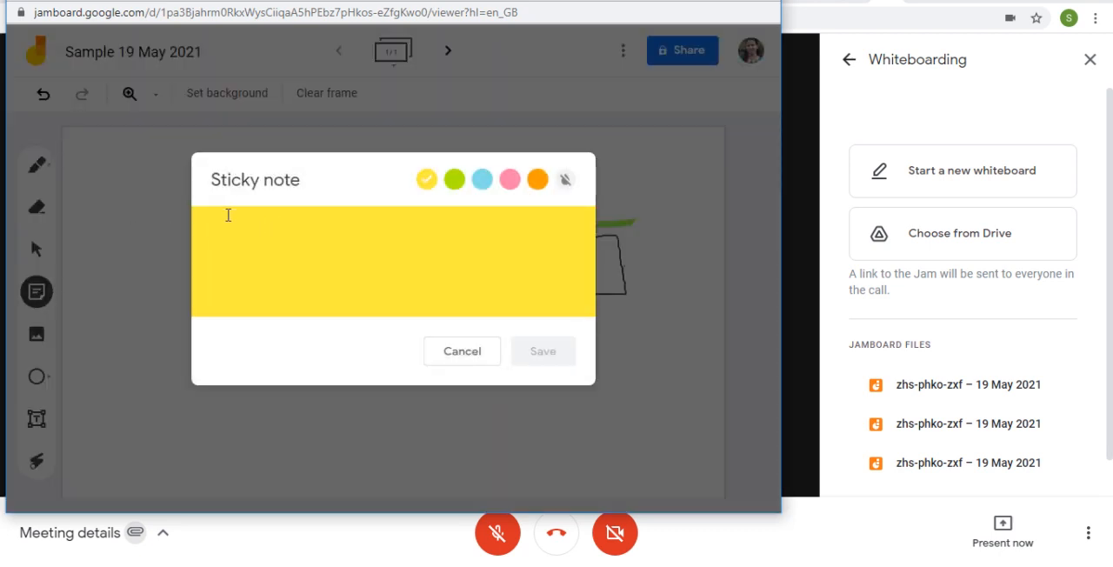
{"action": "left_click", "coordinate": [453, 181]}
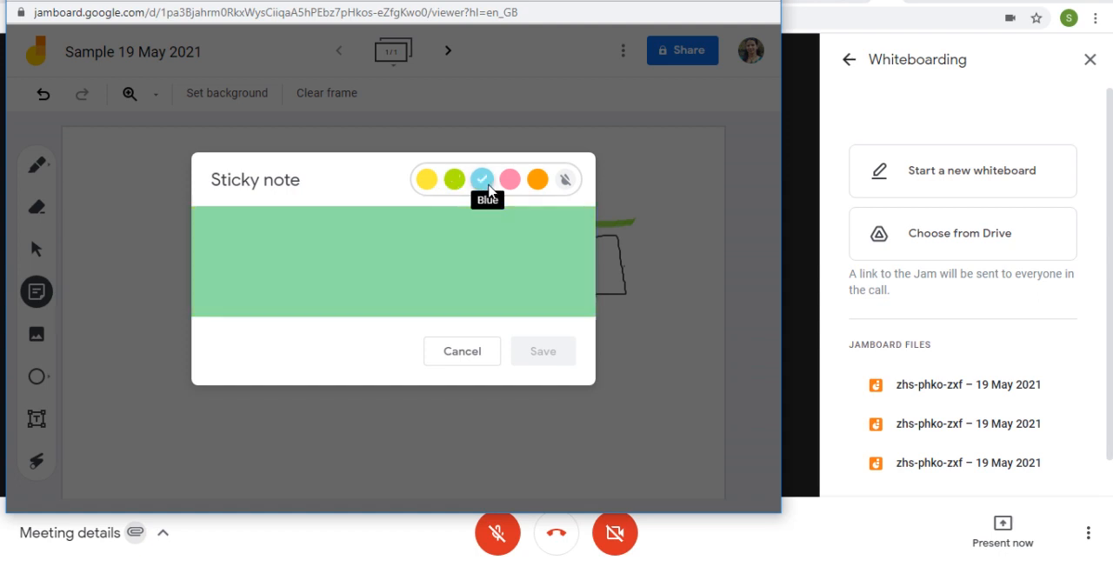
{"action": "left_click", "coordinate": [286, 241]}
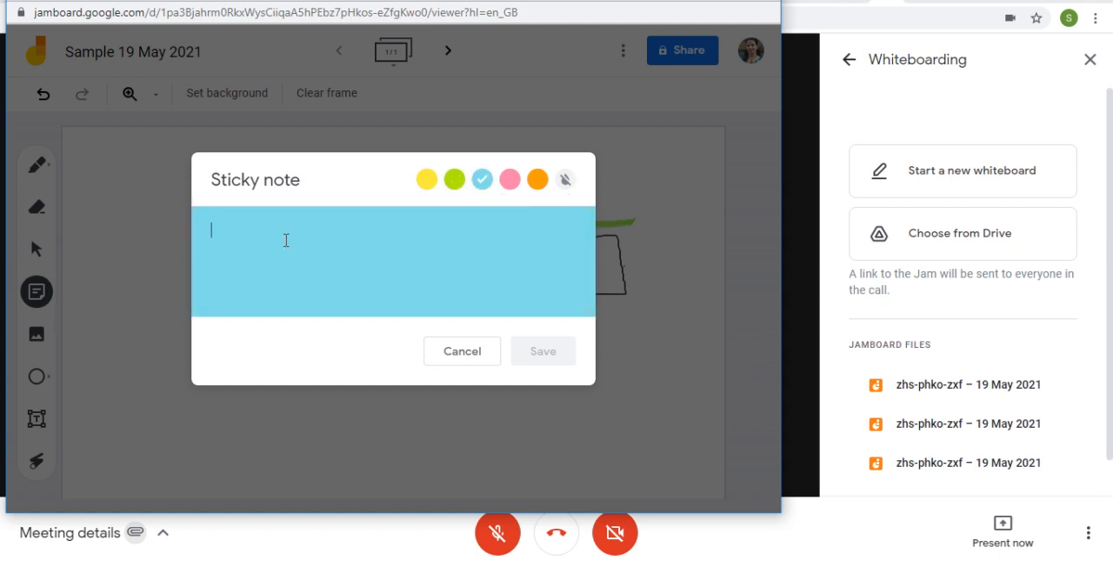
{"action": "type", "text": "Fig1 of Module 1"}
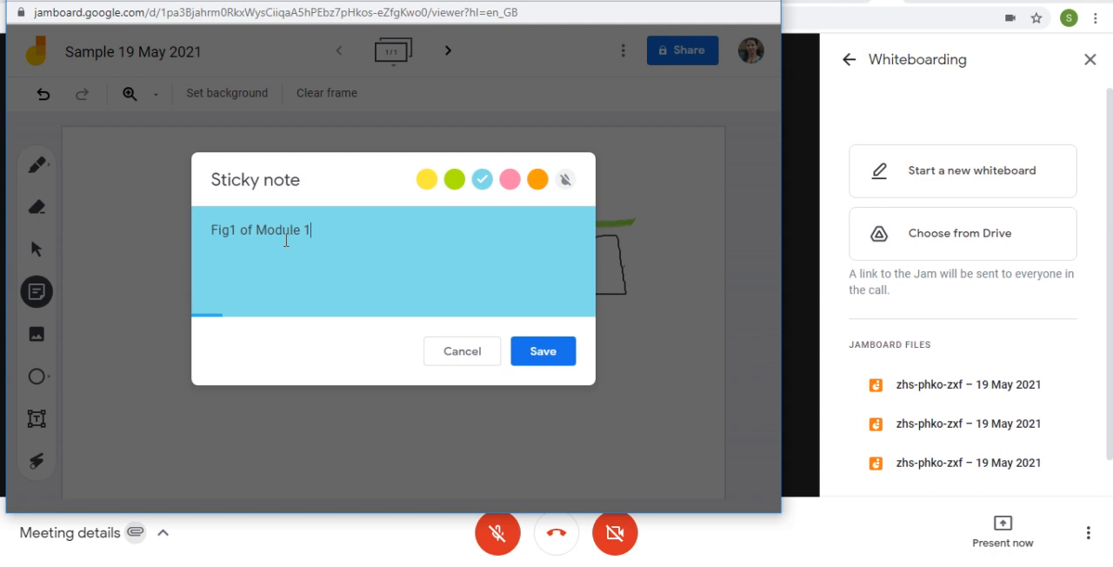
{"action": "left_click", "coordinate": [543, 350]}
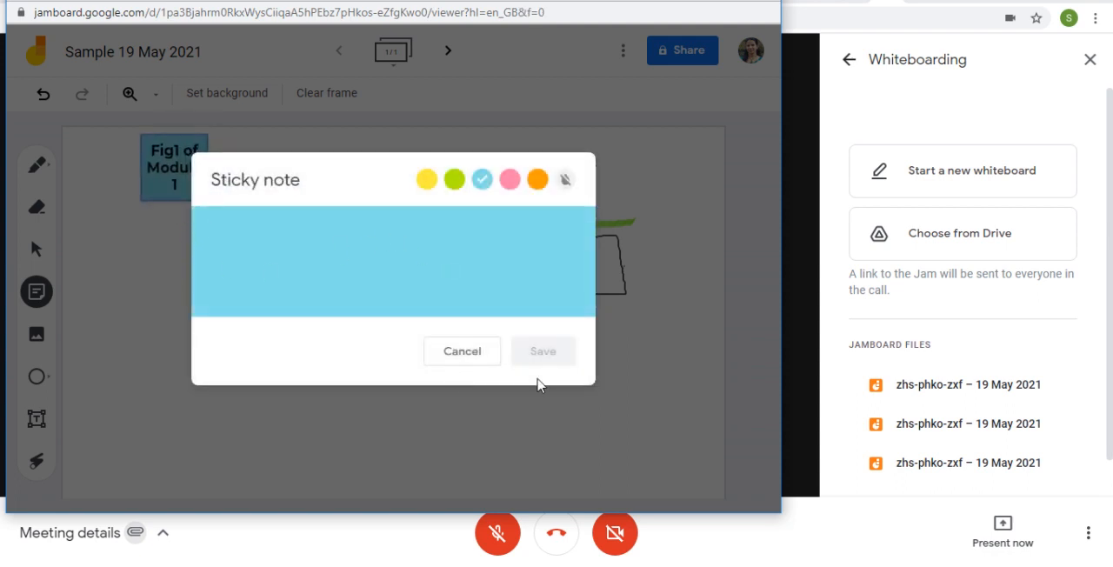
{"action": "left_click", "coordinate": [458, 351]}
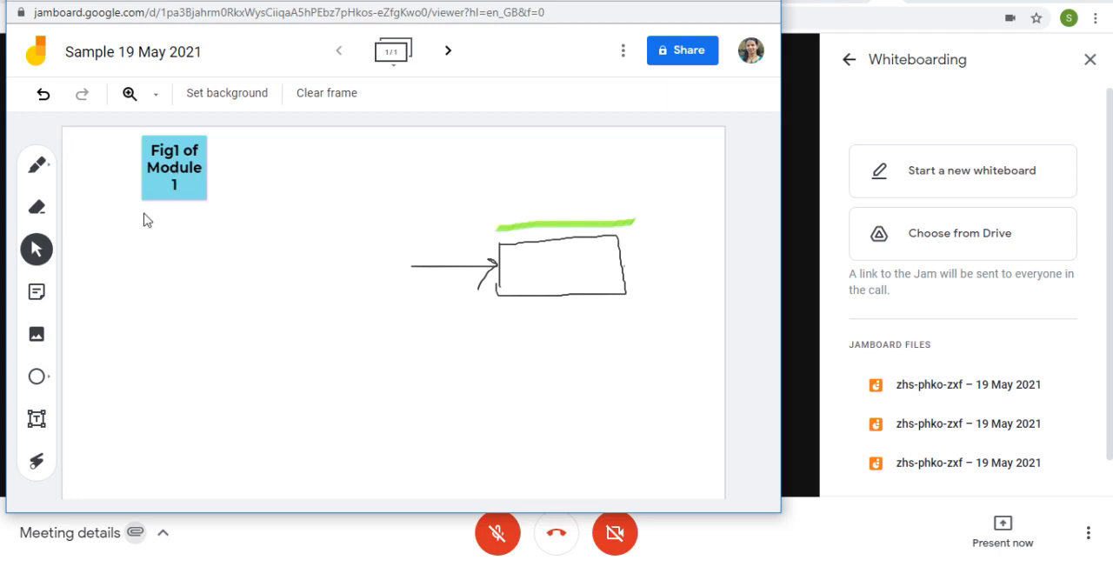
Step: Move the blue sticky note slightly left and down, near the frame's upper-left corner
{"action": "left_click", "coordinate": [204, 184]}
{"action": "left_click", "coordinate": [42, 251]}
{"action": "left_click", "coordinate": [170, 188]}
{"action": "left_click_drag", "start_coordinate": [170, 188], "coordinate": [141, 185]}
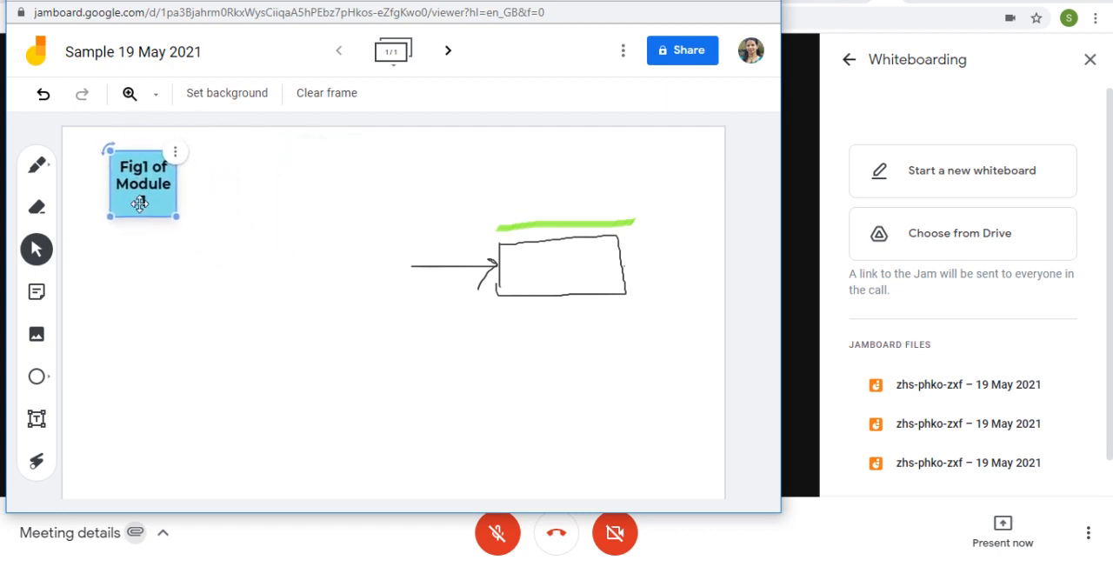
Step: Start adding an image and look through the URL, Google Photos and Google Drive image sources
{"action": "left_click", "coordinate": [36, 339]}
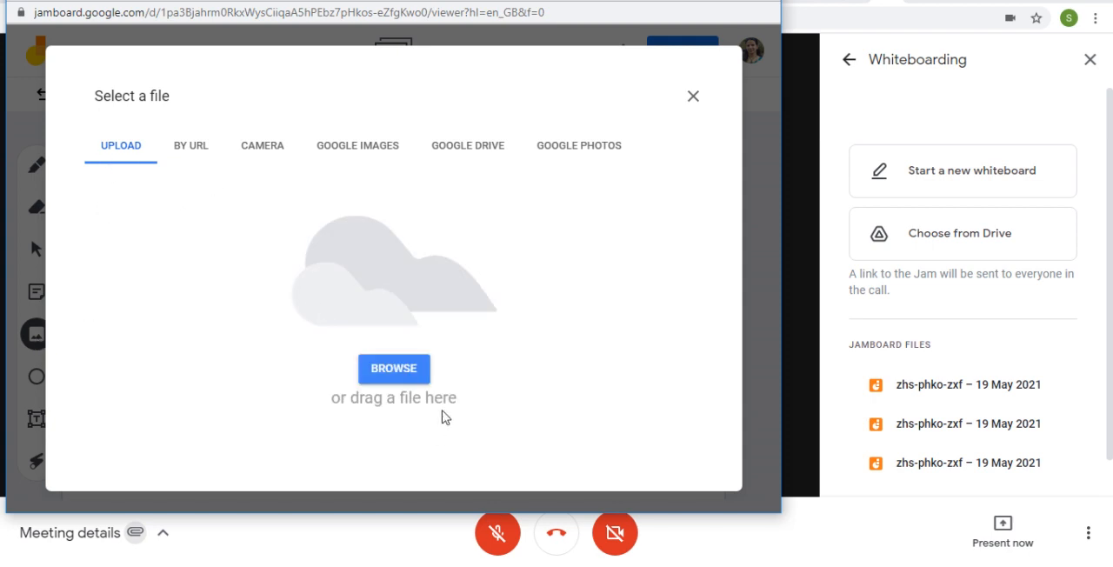
{"action": "left_click", "coordinate": [195, 150]}
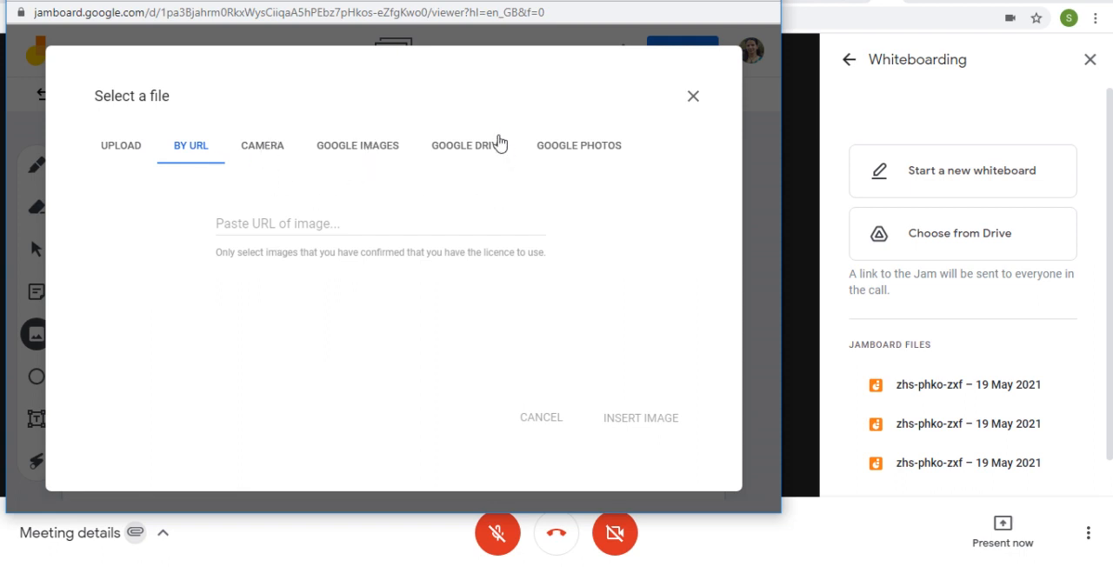
{"action": "left_click", "coordinate": [585, 154]}
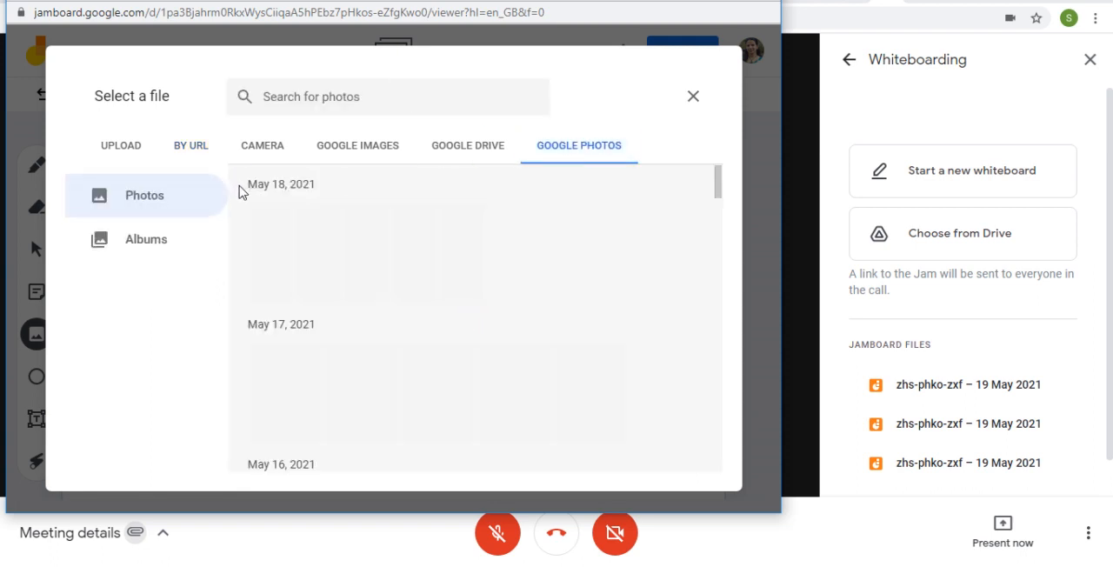
{"action": "left_click", "coordinate": [476, 150]}
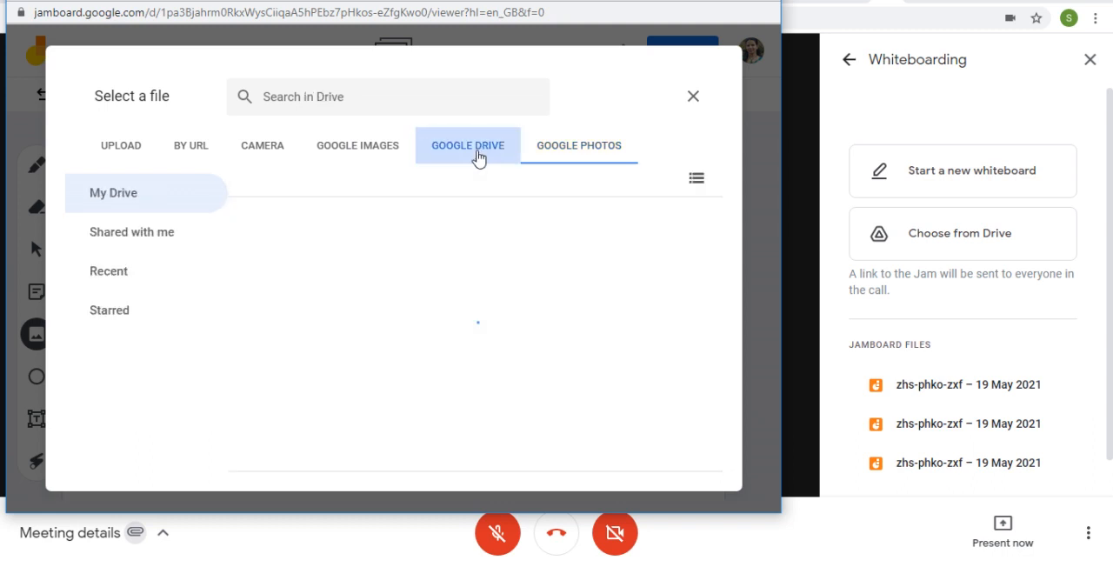
Step: Search Google Images for "MIS" and insert the black-and-white band diagram located between the river landscape and the eraser photo
{"action": "left_click", "coordinate": [352, 149]}
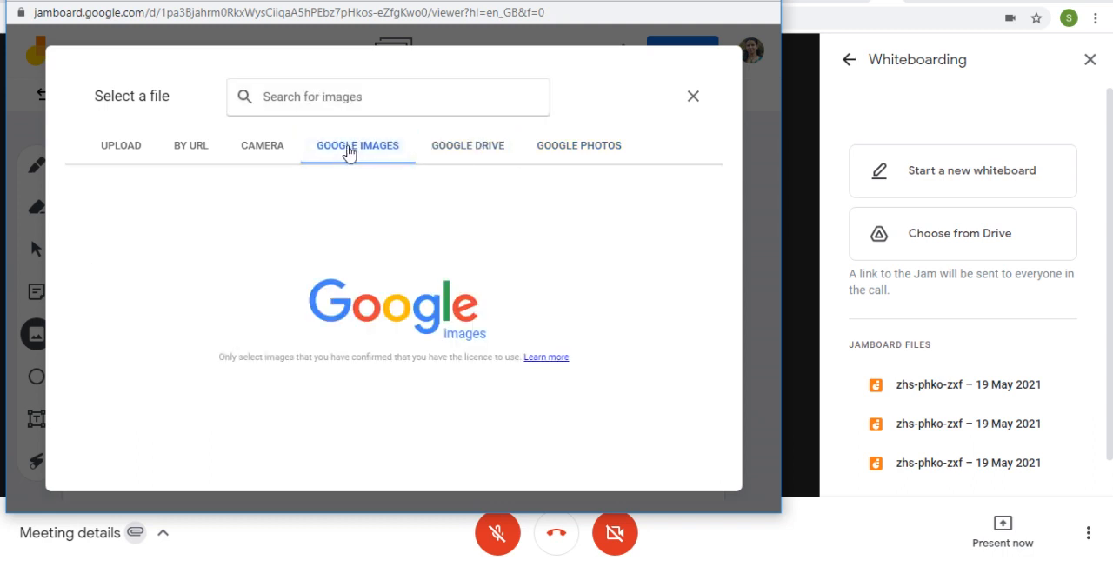
{"action": "left_click", "coordinate": [342, 96]}
{"action": "type", "text": "MIS"}
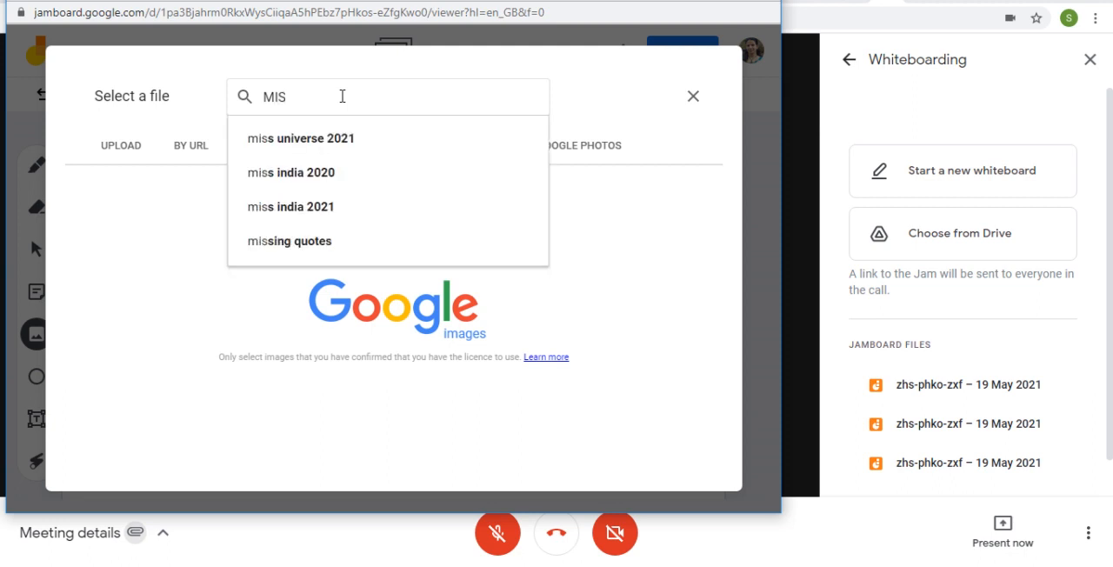
{"action": "key", "text": "Return"}
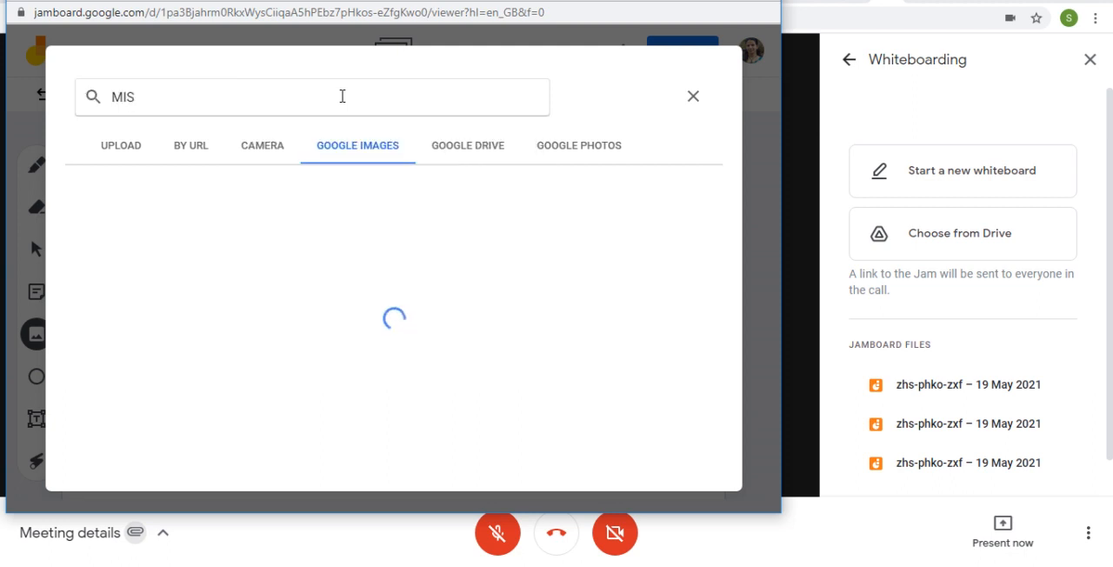
{"action": "scroll", "coordinate": [518, 374], "scroll_direction": "down", "scroll_amount": 1}
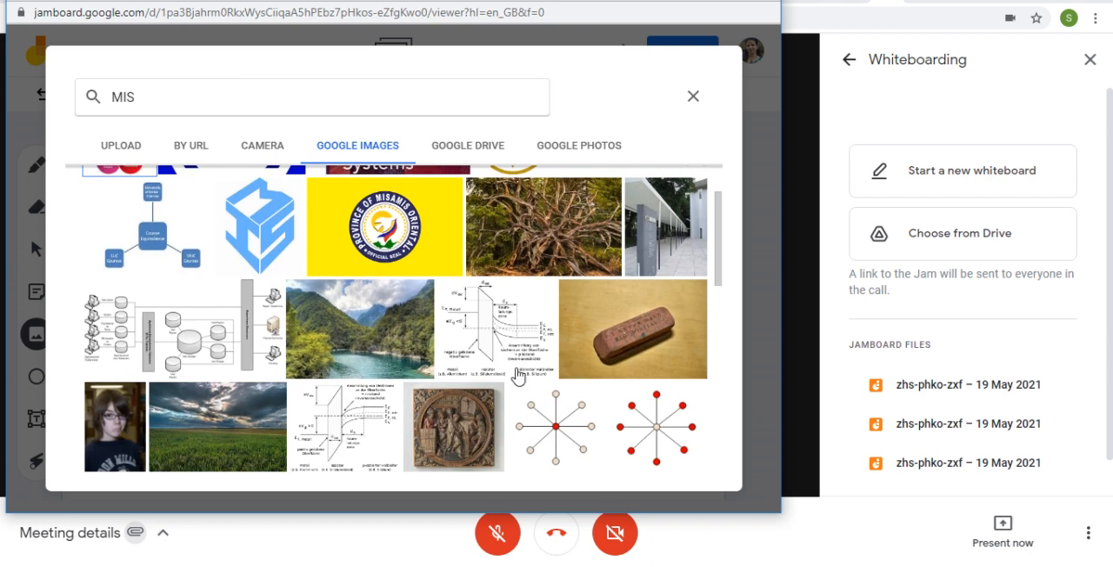
{"action": "left_click", "coordinate": [500, 337]}
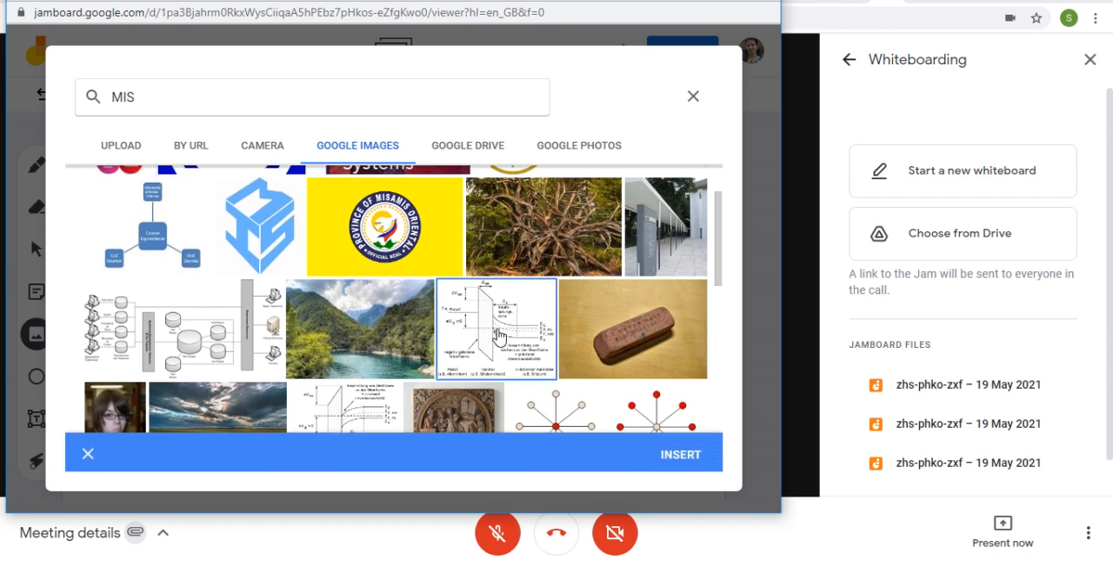
{"action": "left_click", "coordinate": [680, 453]}
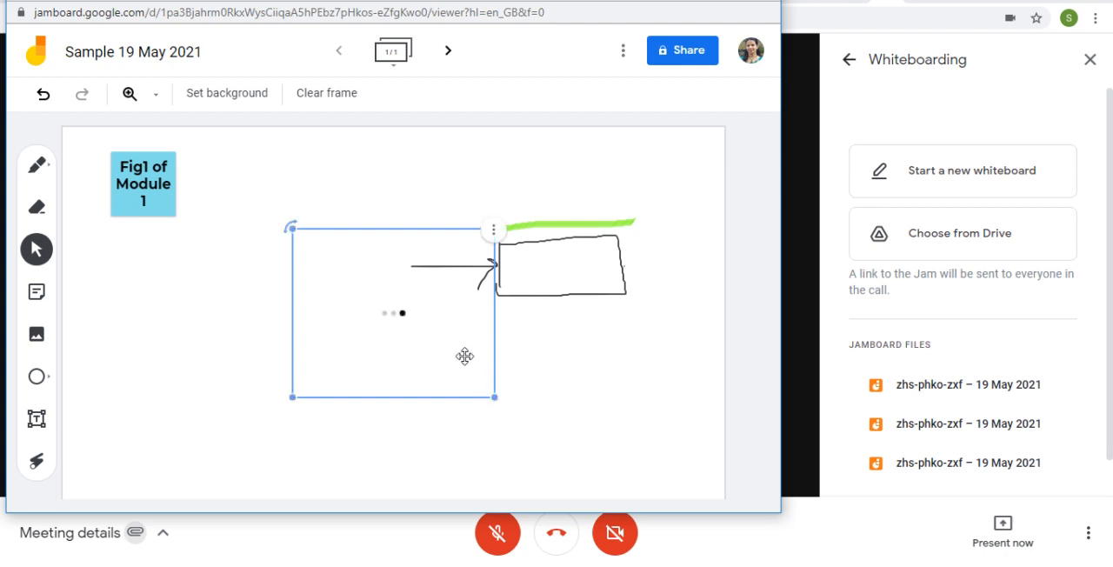
Step: Enlarge the inserted band diagram to about 1.5 times its size and move it up and left, beside the blue sticky note
{"action": "left_click_drag", "start_coordinate": [495, 398], "coordinate": [513, 432]}
{"action": "left_click_drag", "start_coordinate": [441, 364], "coordinate": [355, 310]}
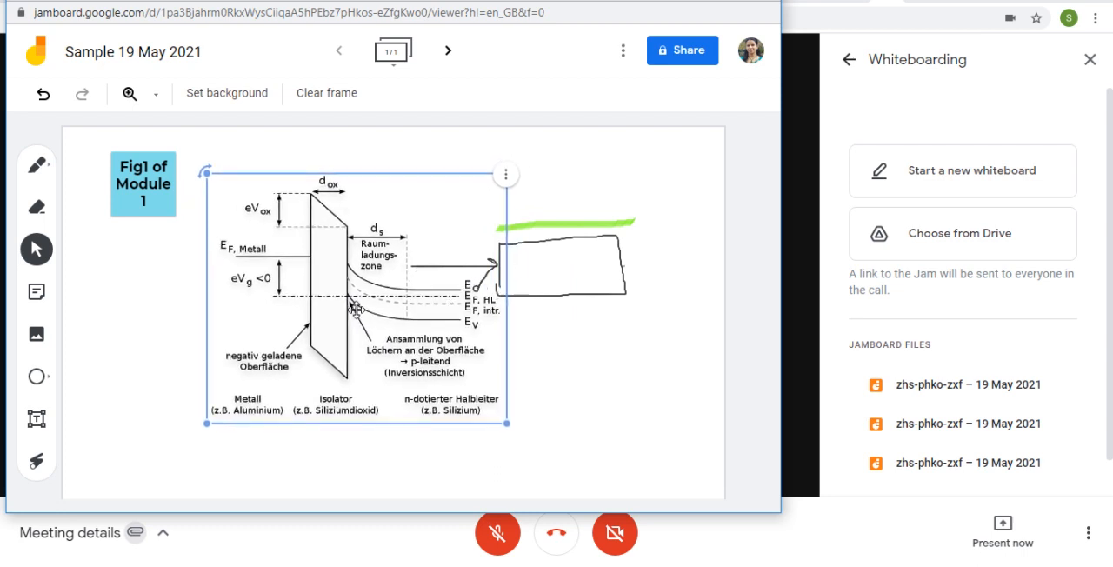